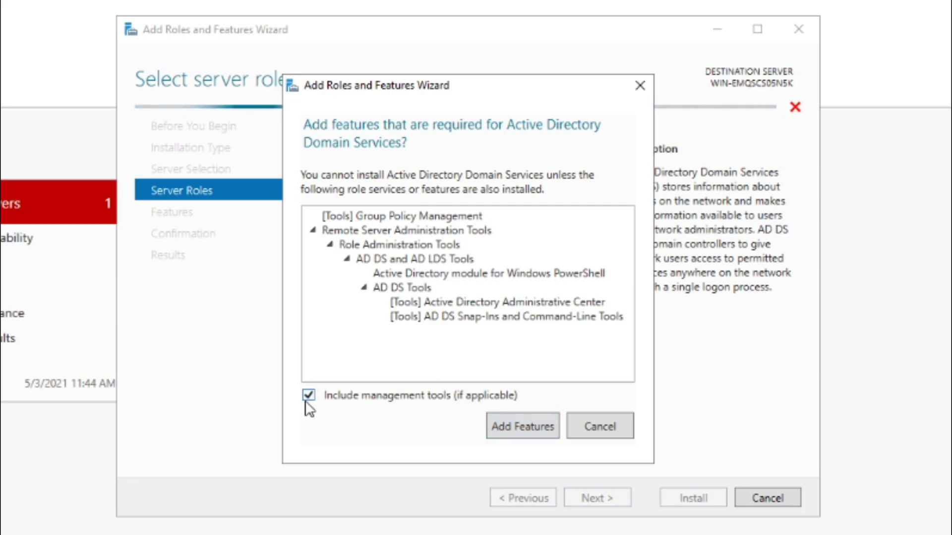
Step: Add the Active Directory Domain Services and DNS Server roles with their required management tools, continuing despite the static IP validation warning
left_click(516, 427)
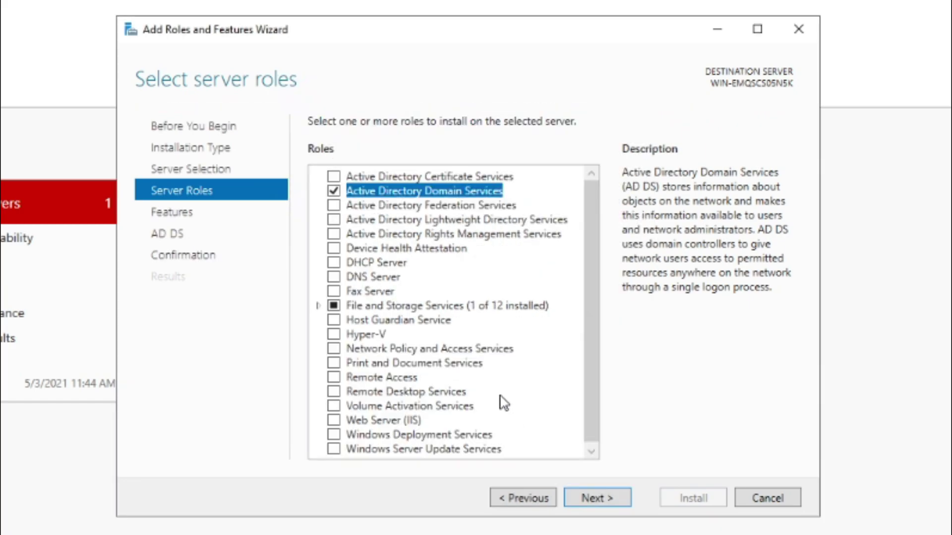
left_click(334, 277)
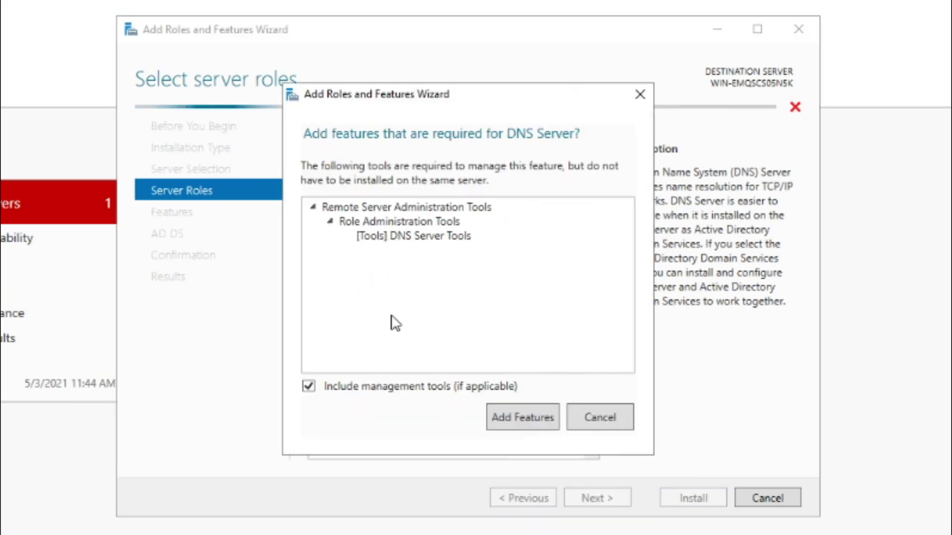
left_click(527, 421)
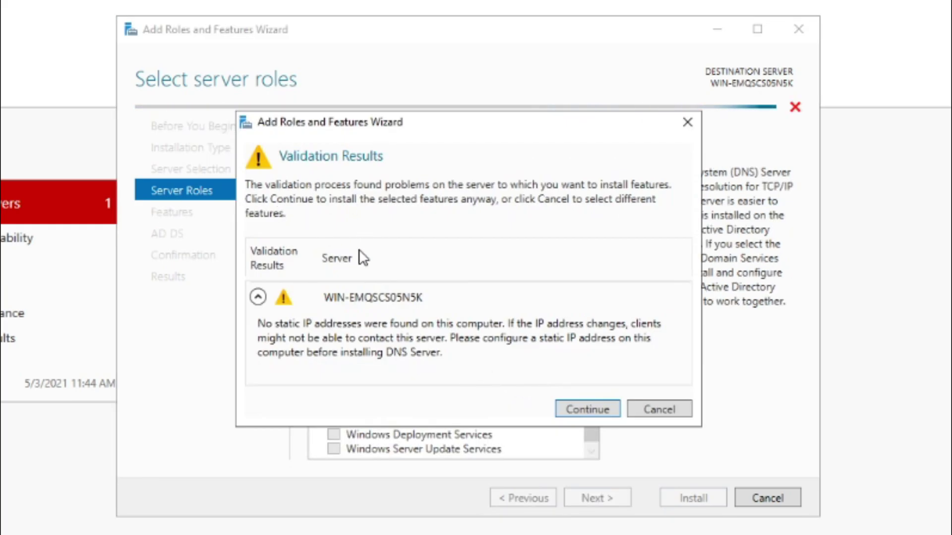
left_click(605, 408)
Step: Accept the default features, allow the destination server to restart automatically if required, and install the selected roles
left_click(606, 501)
left_click(606, 500)
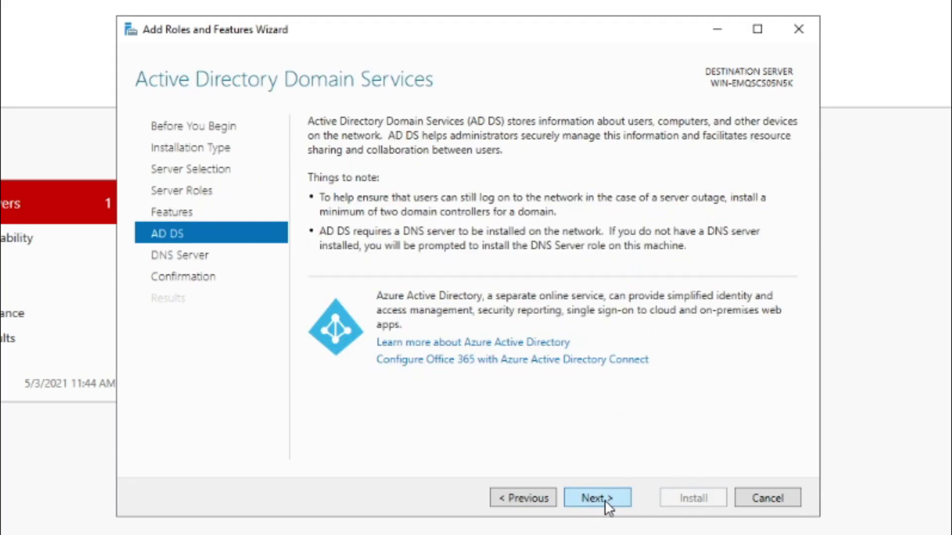
left_click(606, 501)
left_click(606, 501)
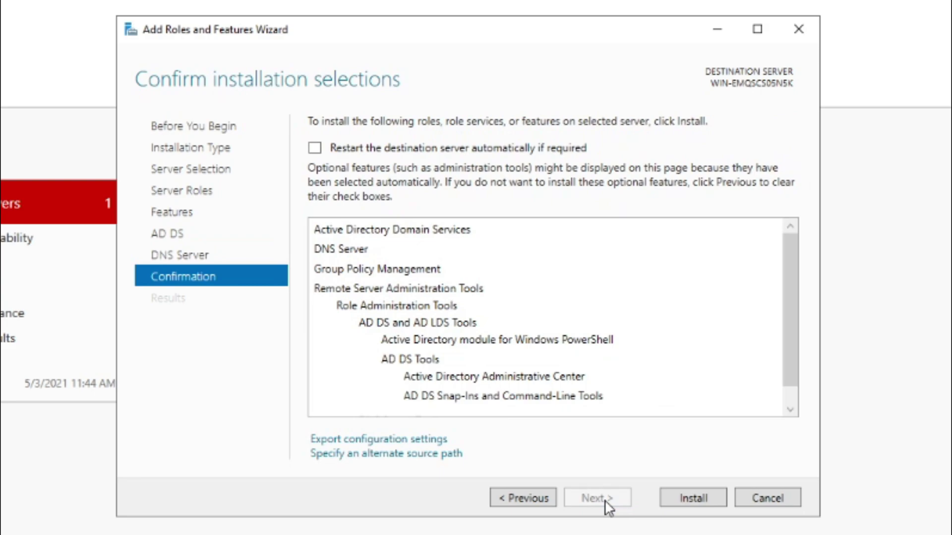
left_click(314, 148)
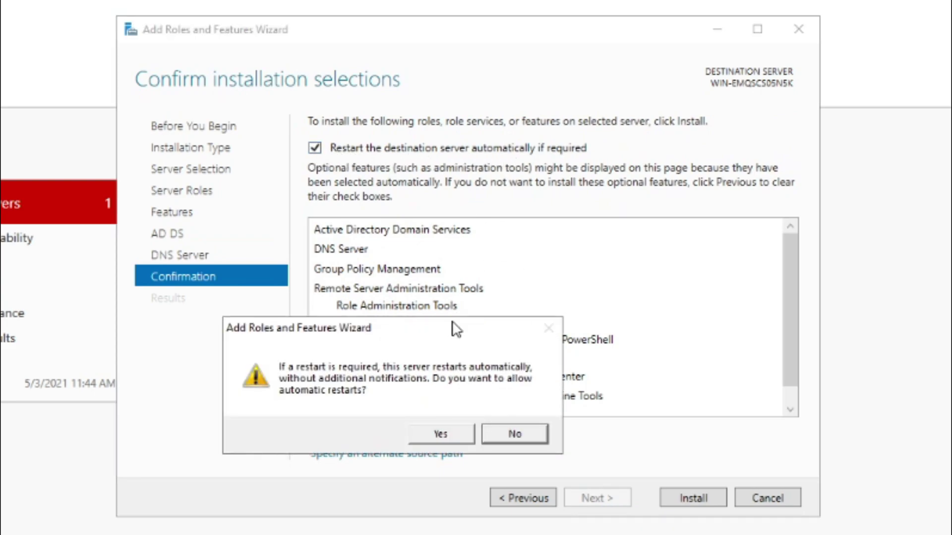
left_click(440, 434)
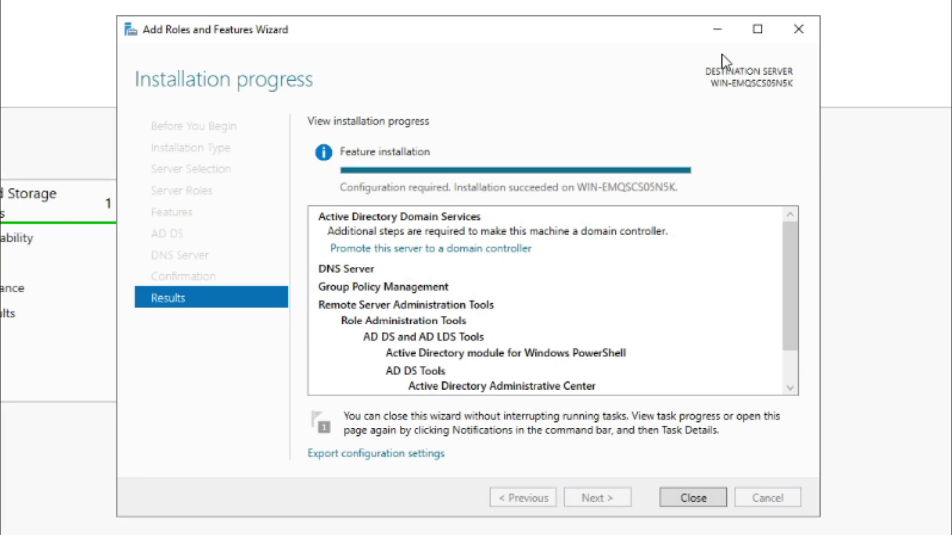
Step: Minimize the role installation wizard and start promoting this server to a domain controller from the post-deployment notification
left_click(717, 29)
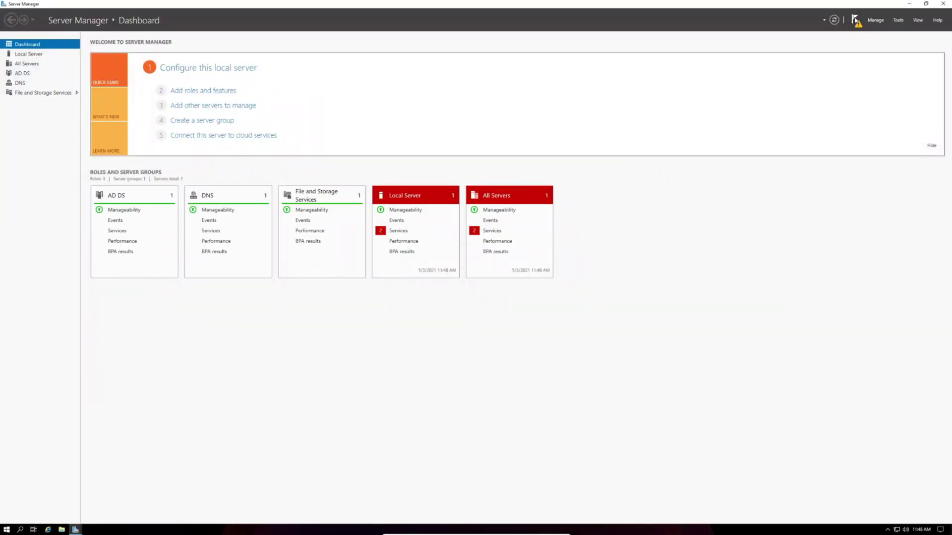
left_click(855, 19)
left_click(854, 21)
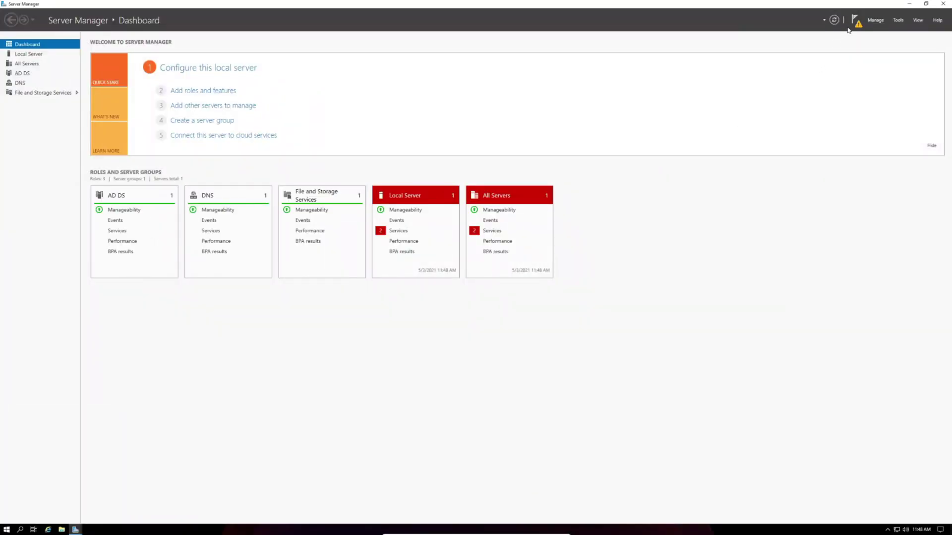
left_click(855, 21)
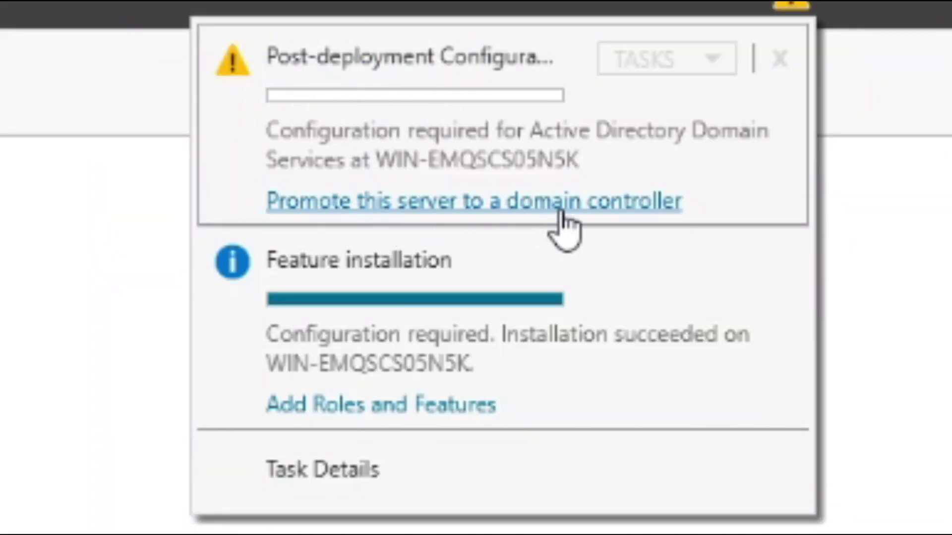
left_click(486, 204)
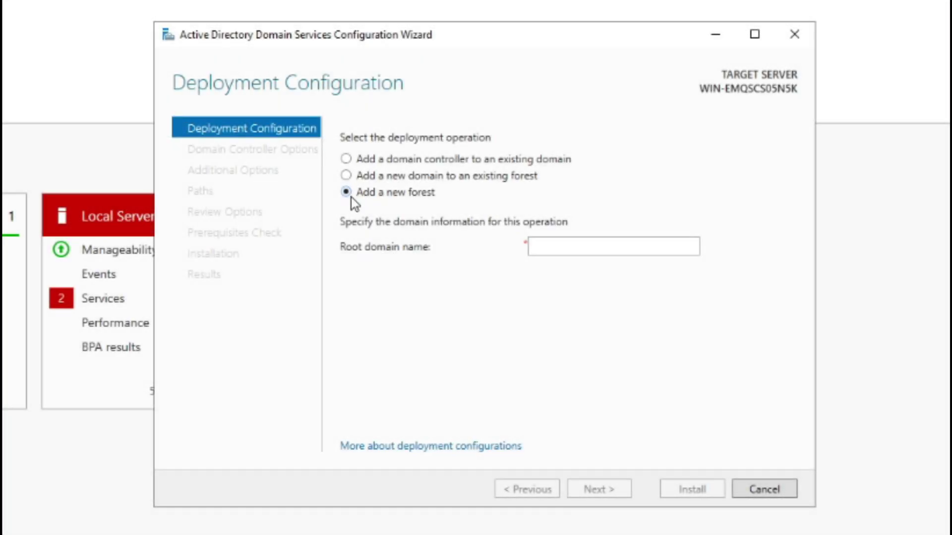
Step: Set the root domain name of the new forest to tech.local and proceed to the domain controller options
left_click(563, 245)
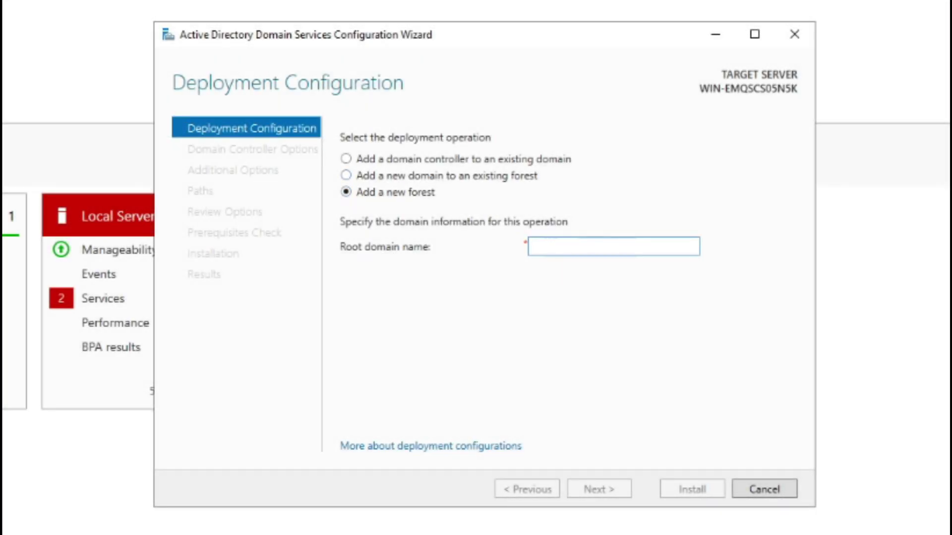
type("tech")
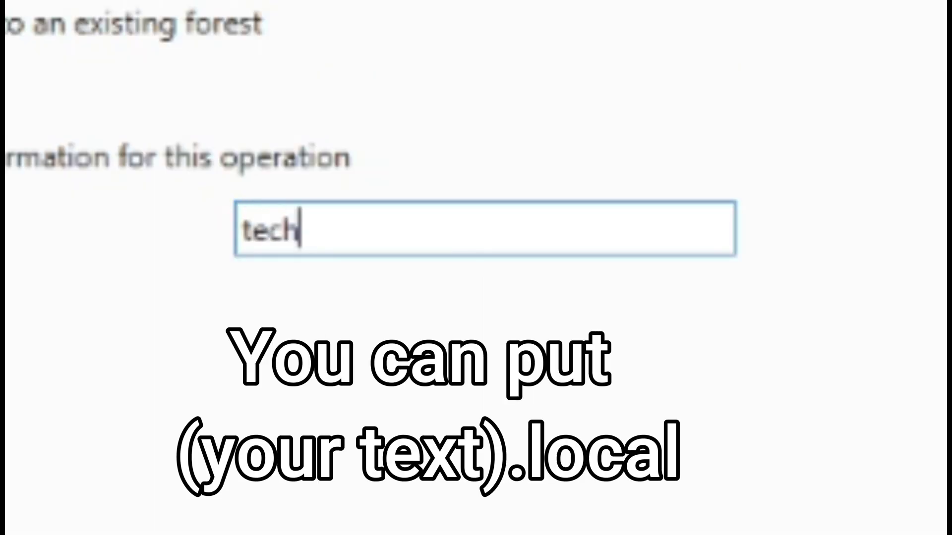
type(".local")
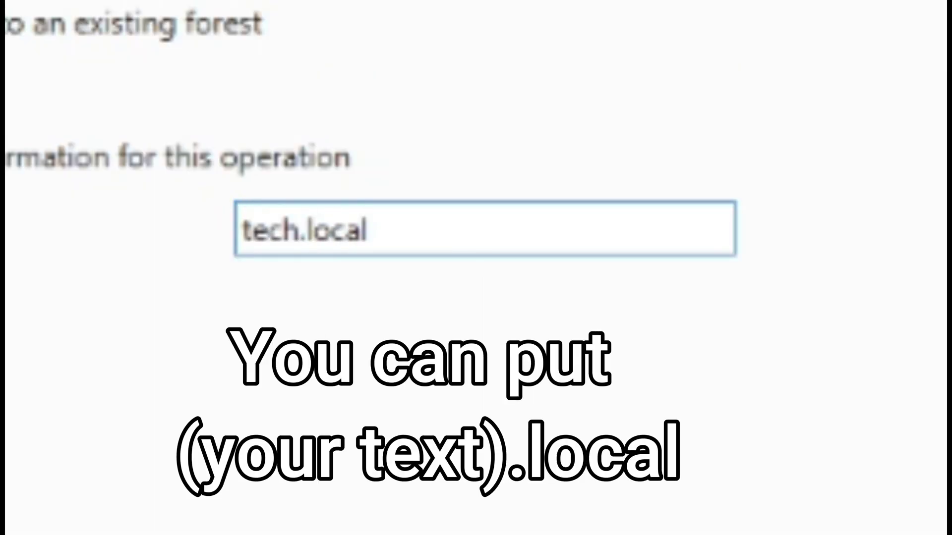
key("Return")
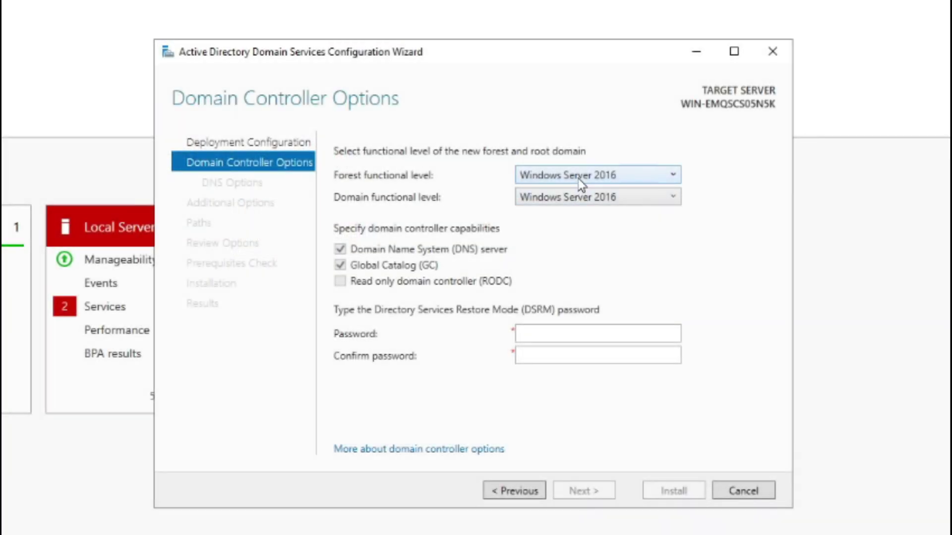
Step: Keep the forest functional level at Windows Server 2016, enter and confirm the DSRM password, and continue past the DNS options
left_click(594, 175)
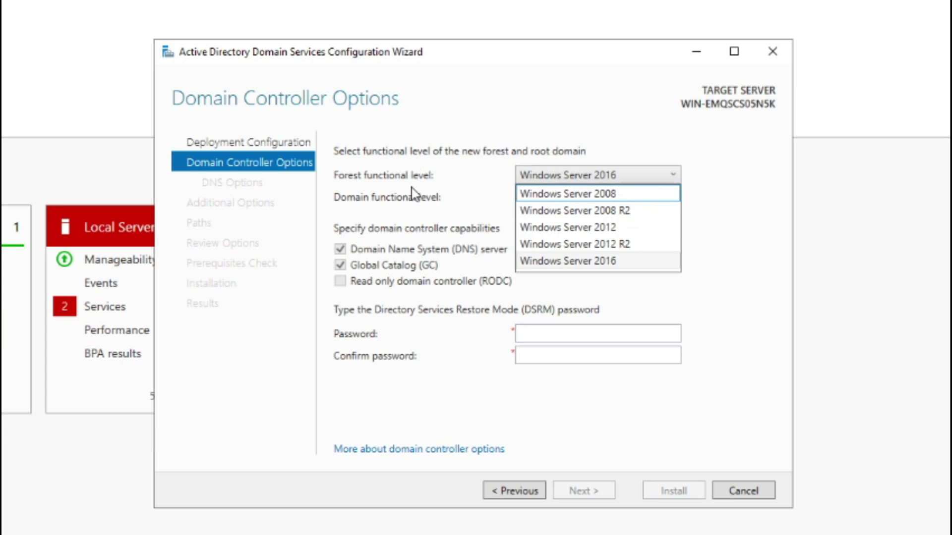
left_click(588, 175)
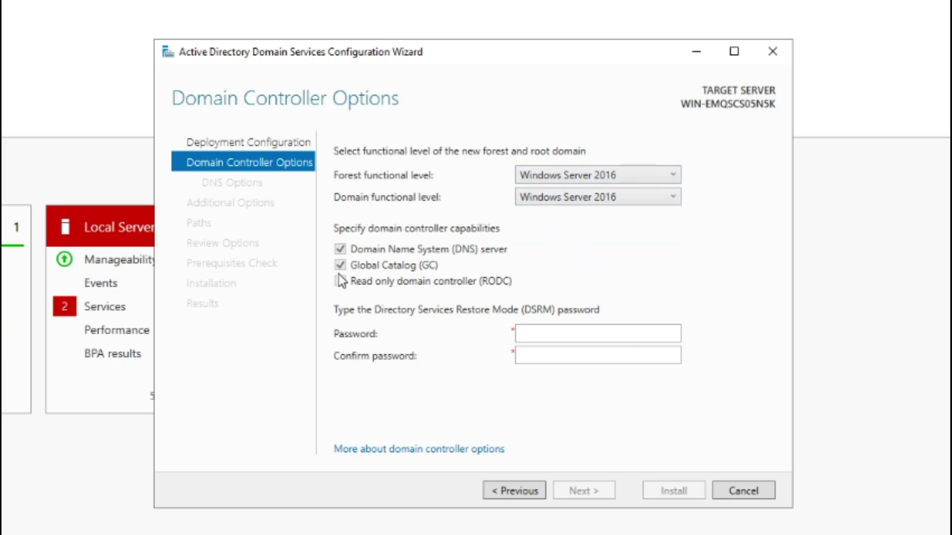
left_click(597, 334)
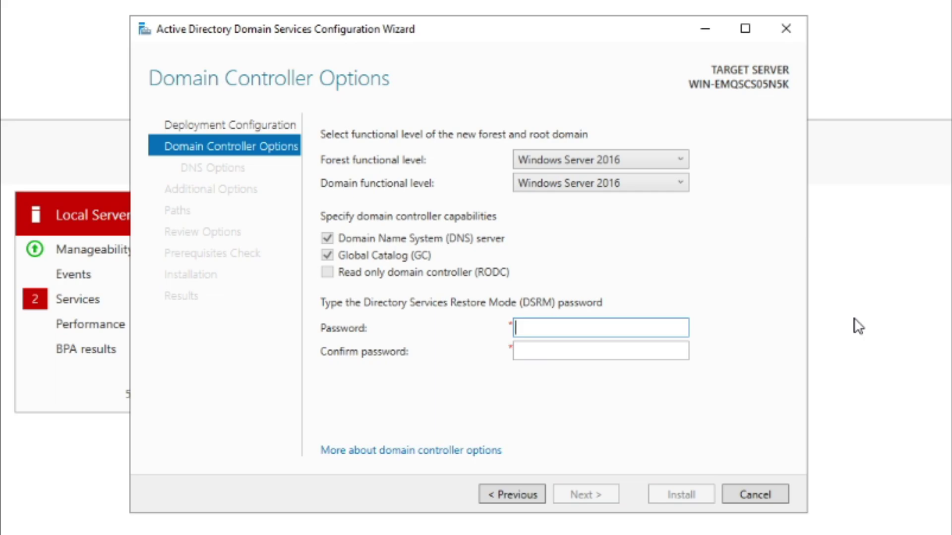
type("•••••••••••")
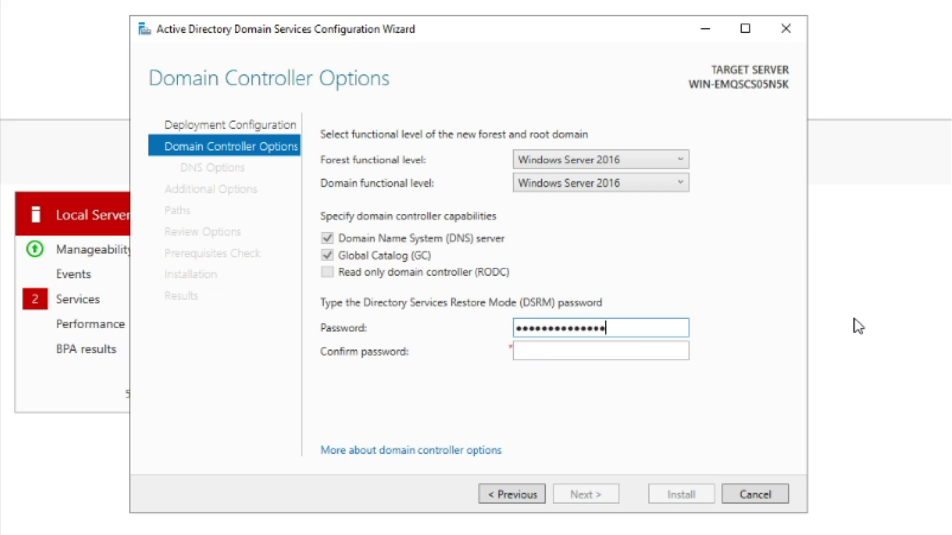
left_click(661, 348)
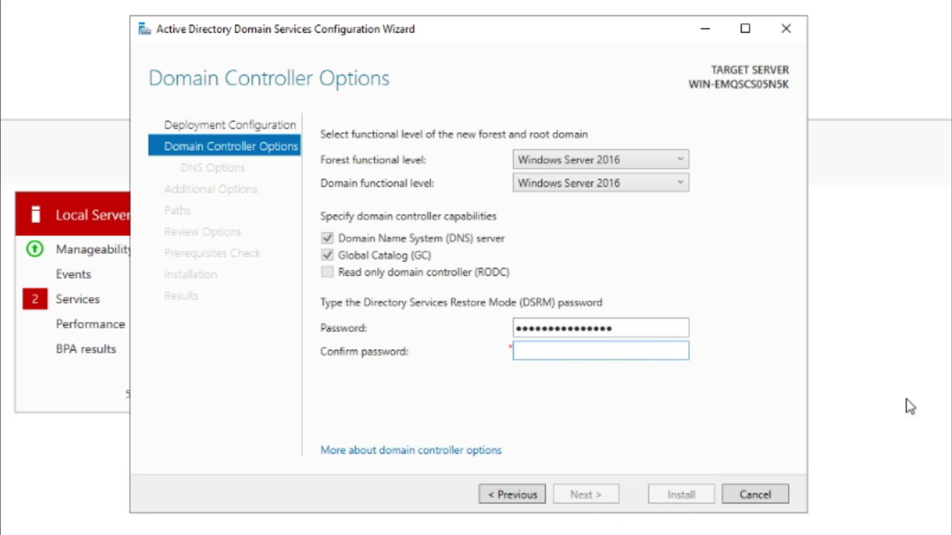
type("••••••••••••••••")
key("Return")
left_click(586, 493)
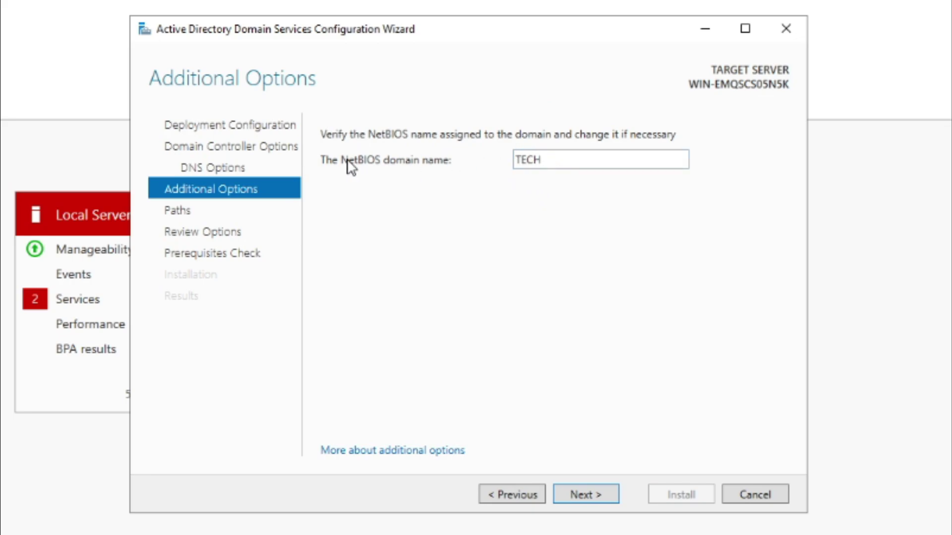
Step: Accept the NetBIOS name TECH and the default paths, install the domain controller, and dismiss the restart notice
left_click(593, 497)
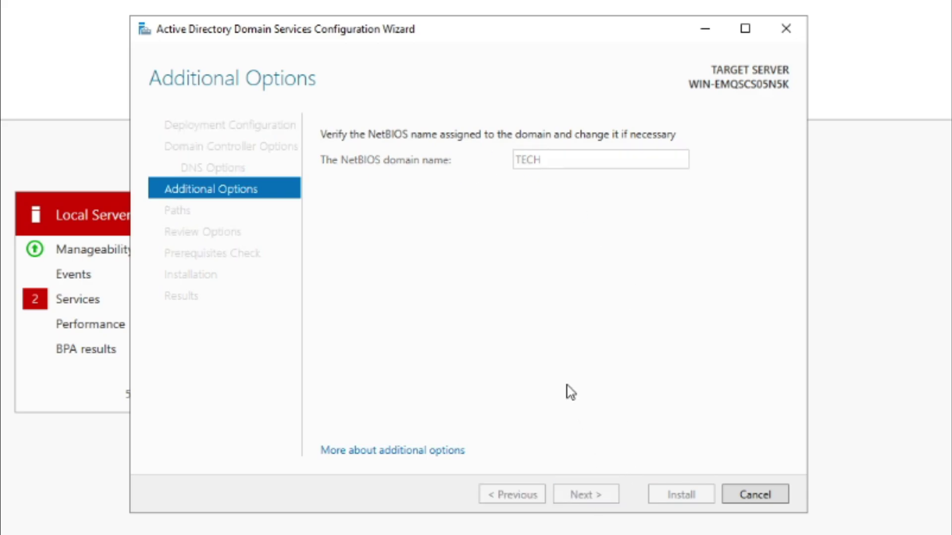
left_click(594, 493)
left_click(585, 494)
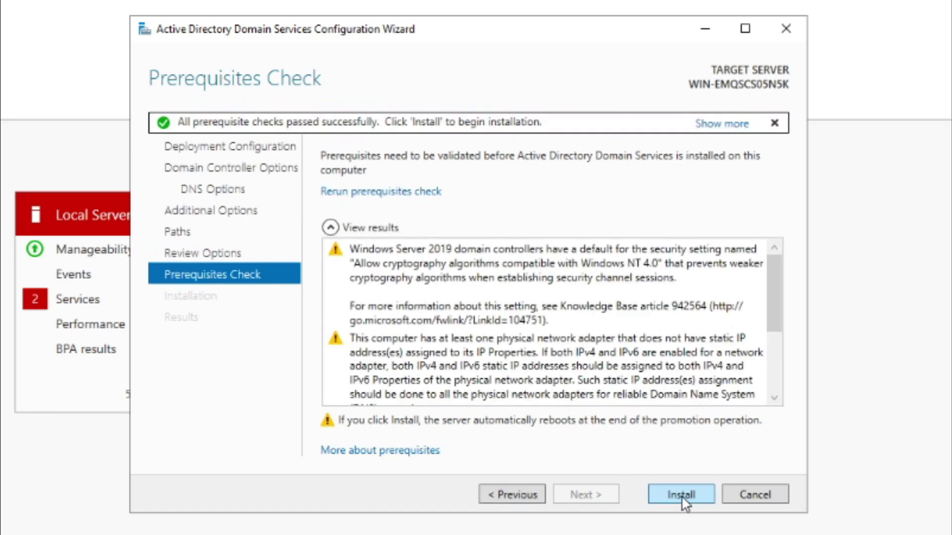
left_click(682, 496)
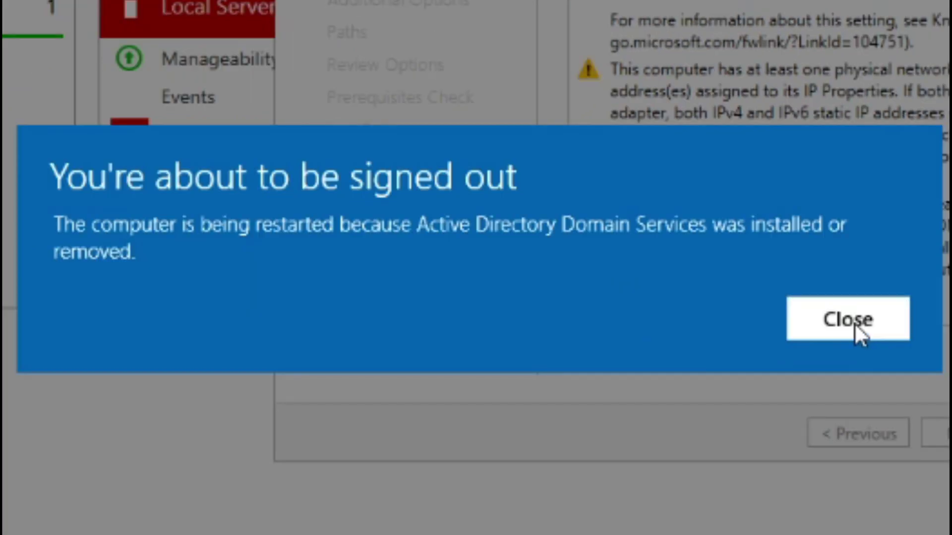
left_click(855, 323)
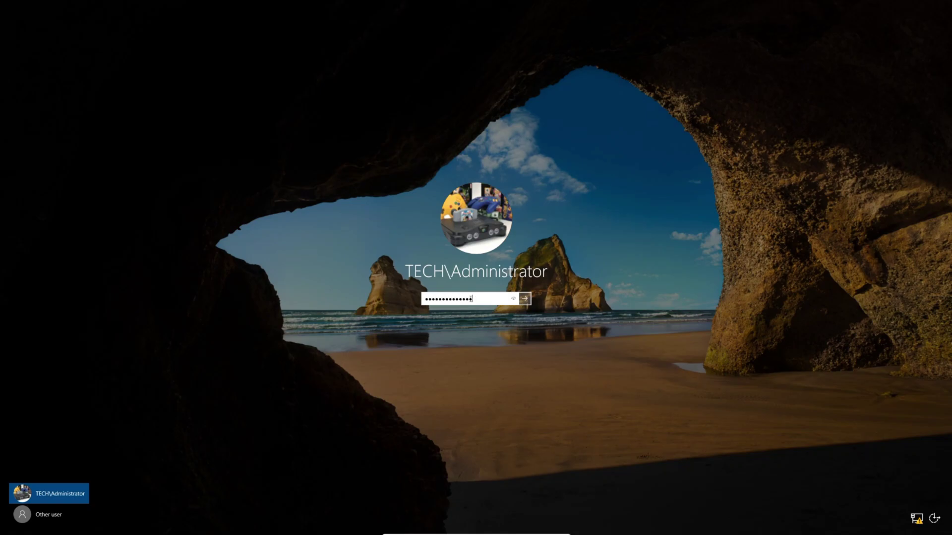
Step: Sign in to the TECH domain administrator account with its password and open Active Directory Users and Computers
key("Return")
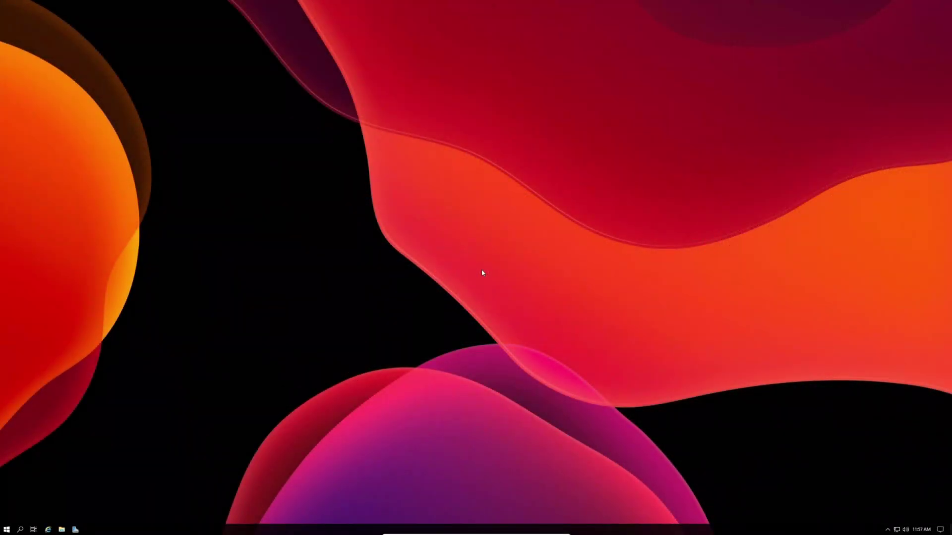
left_click(6, 529)
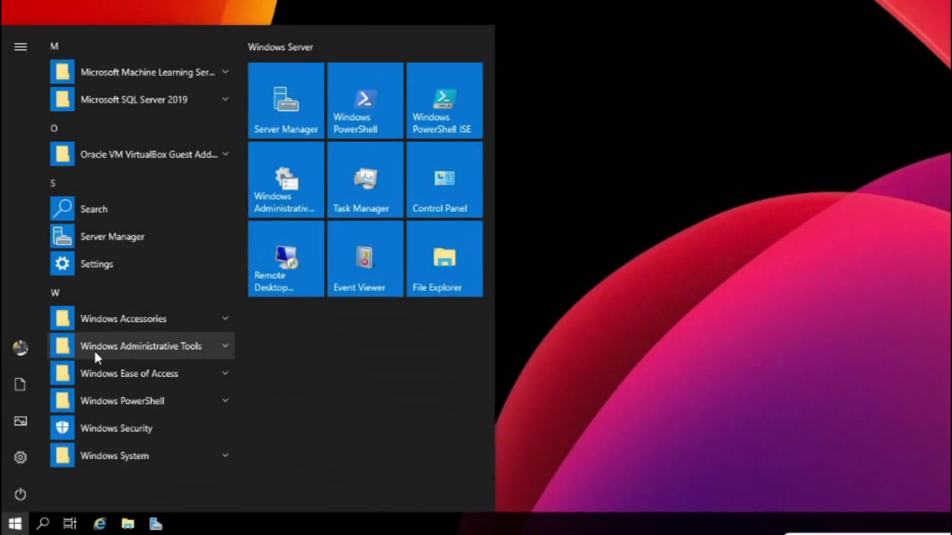
left_click(171, 353)
scroll(164, 337, "down", 4)
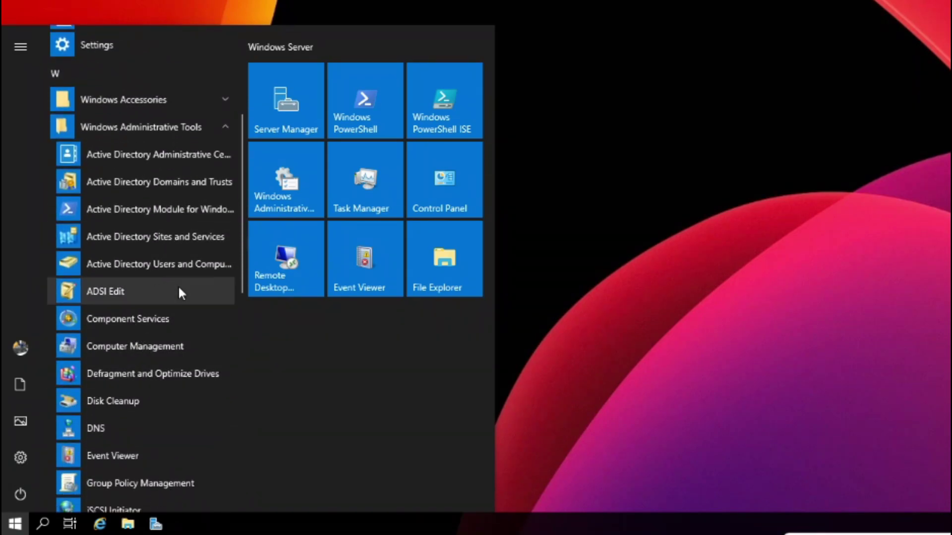
left_click(156, 263)
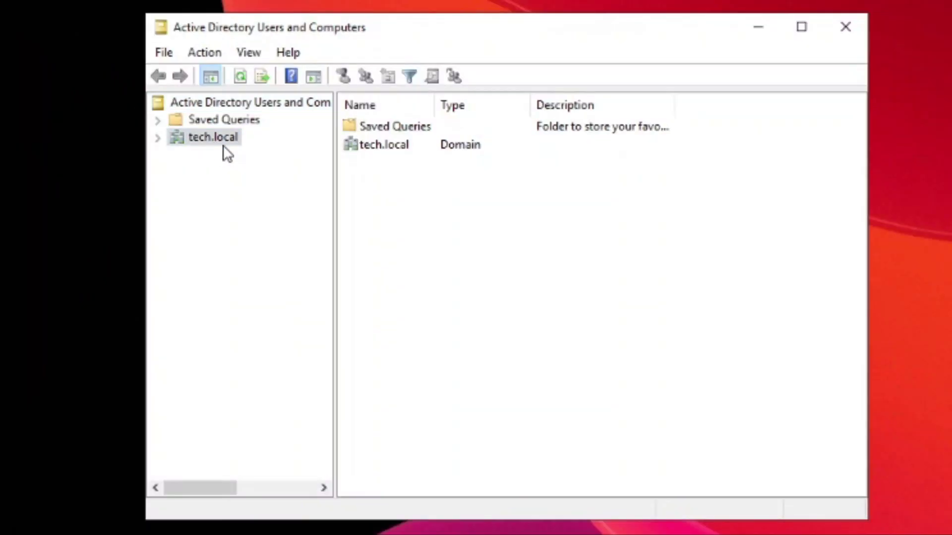
Step: Expand the tech.local domain and view its Users container
left_click(223, 144)
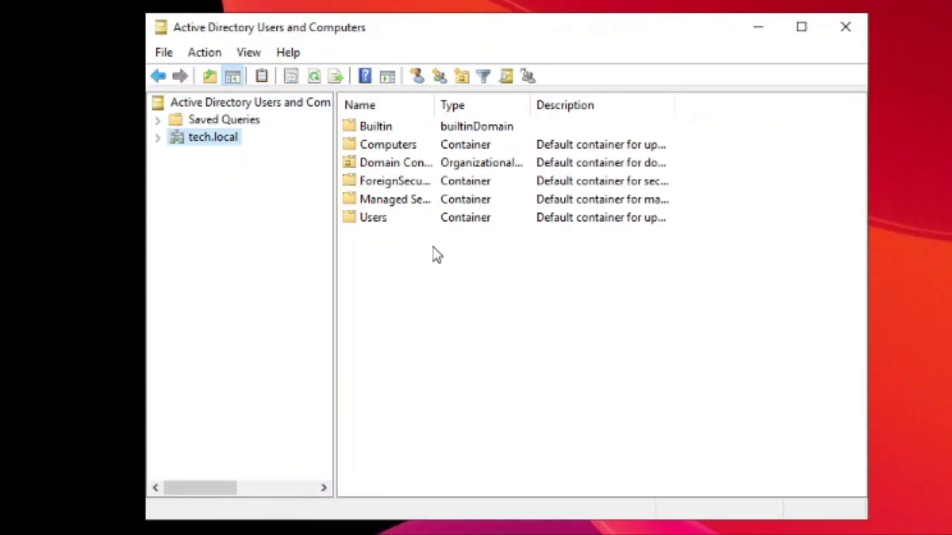
left_click(158, 138)
left_click(198, 243)
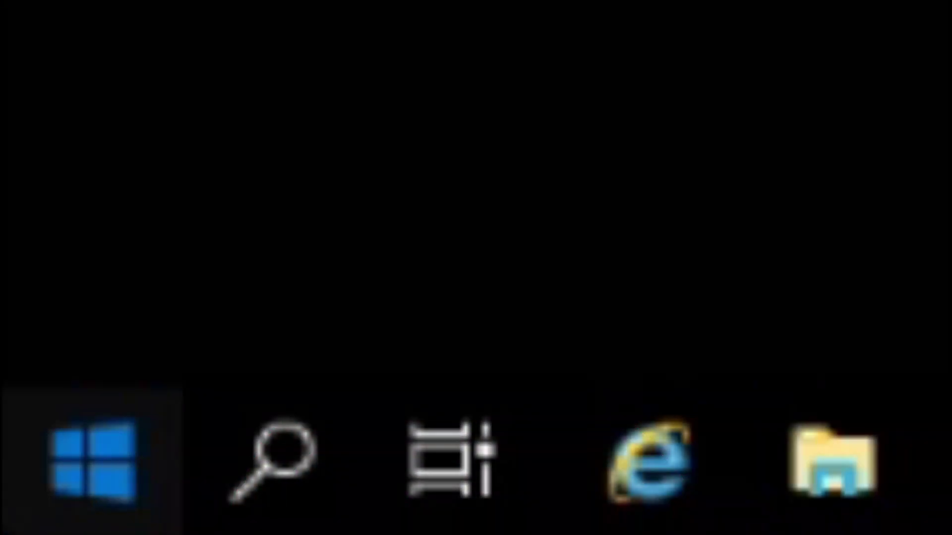
Step: Open DNS Manager from the Windows Administrative Tools
left_click(9, 529)
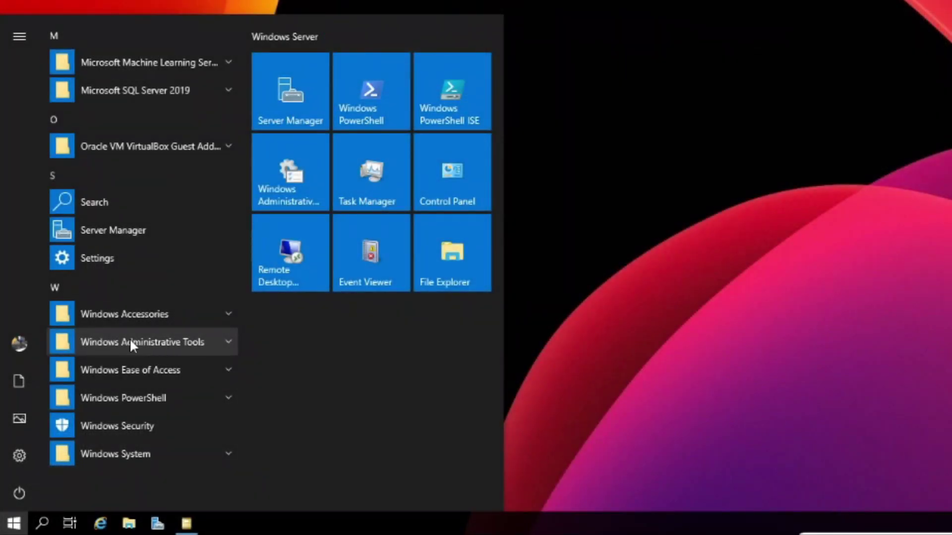
left_click(130, 341)
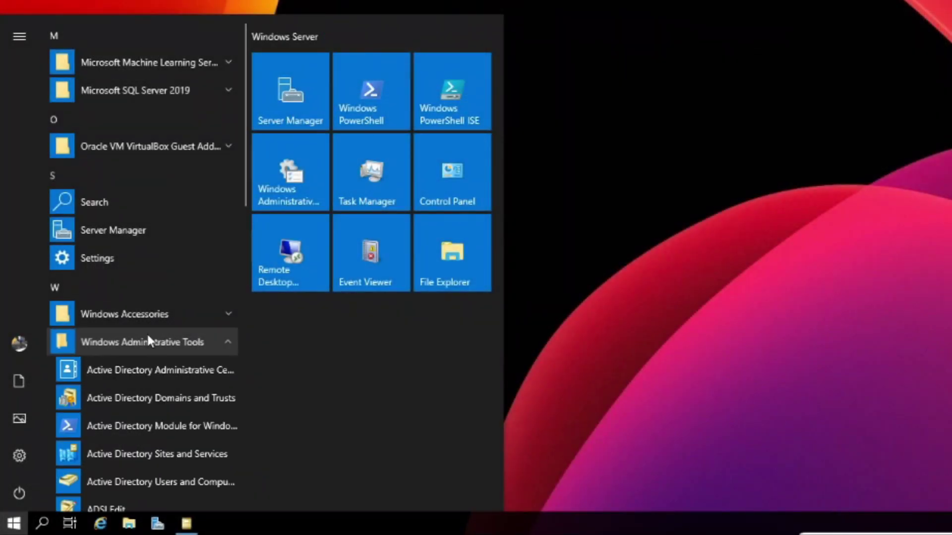
scroll(145, 323, "down", 8)
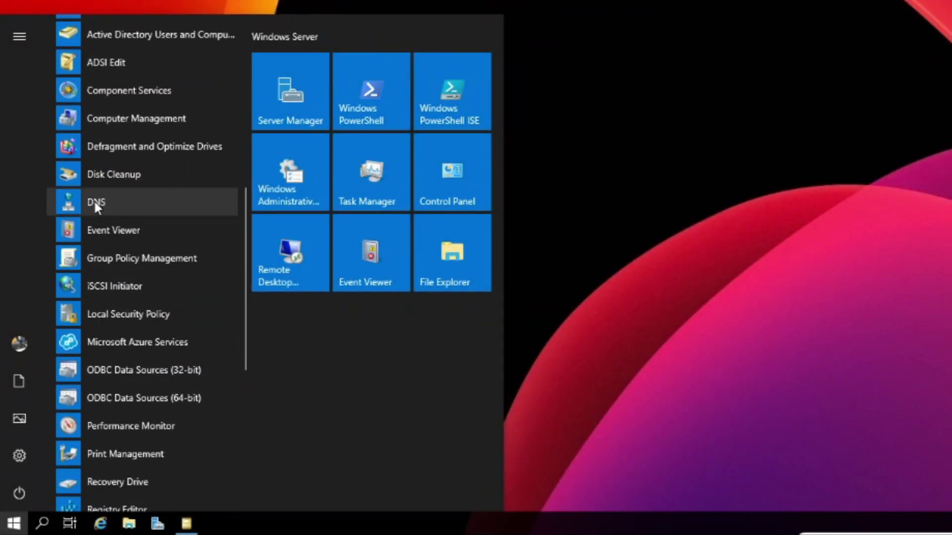
left_click(103, 208)
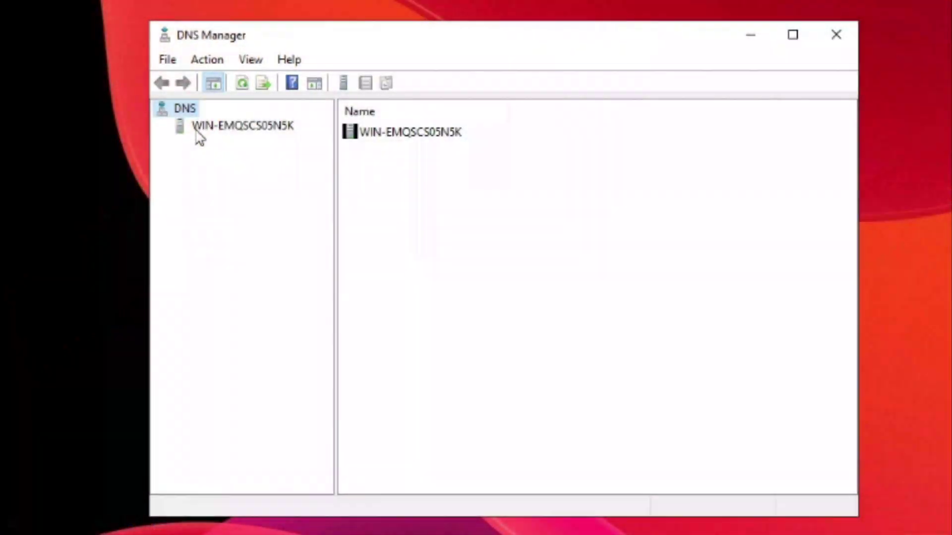
Step: Expand the server's Forward Lookup Zones and examine the host records in the tech.local zone
left_click(251, 130)
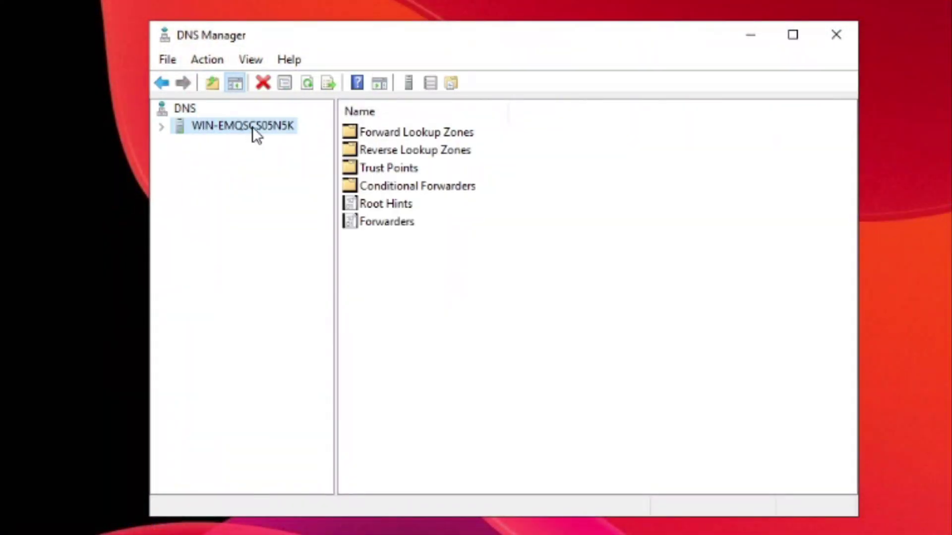
double_click(377, 133)
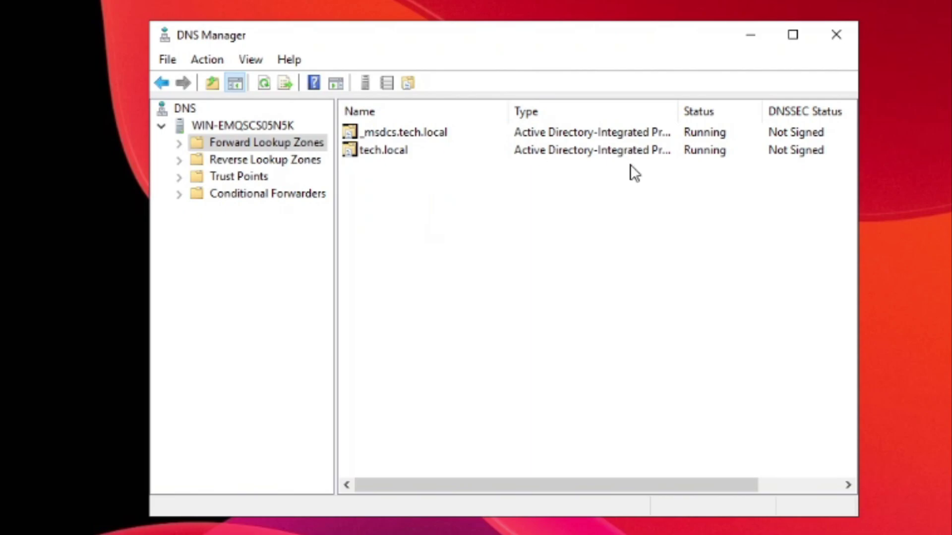
left_click(179, 143)
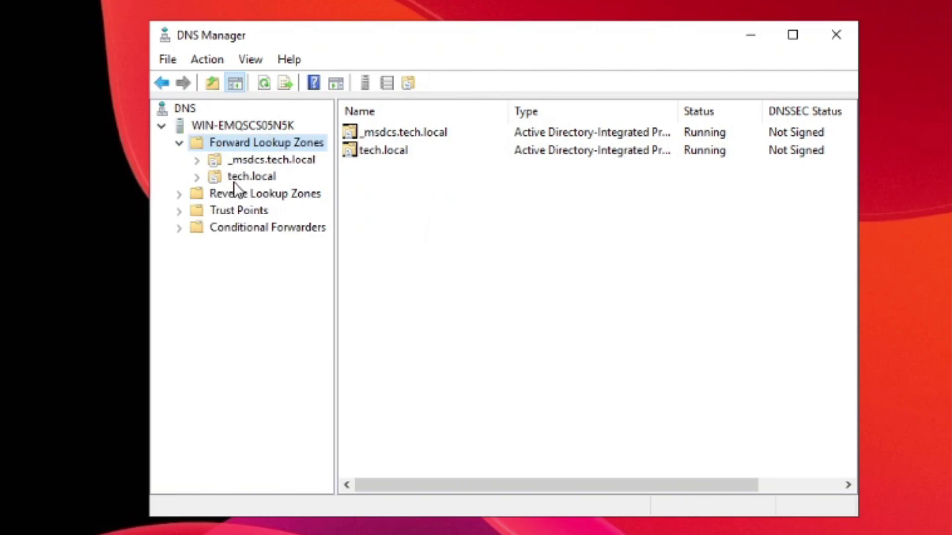
left_click(258, 178)
left_click(387, 293)
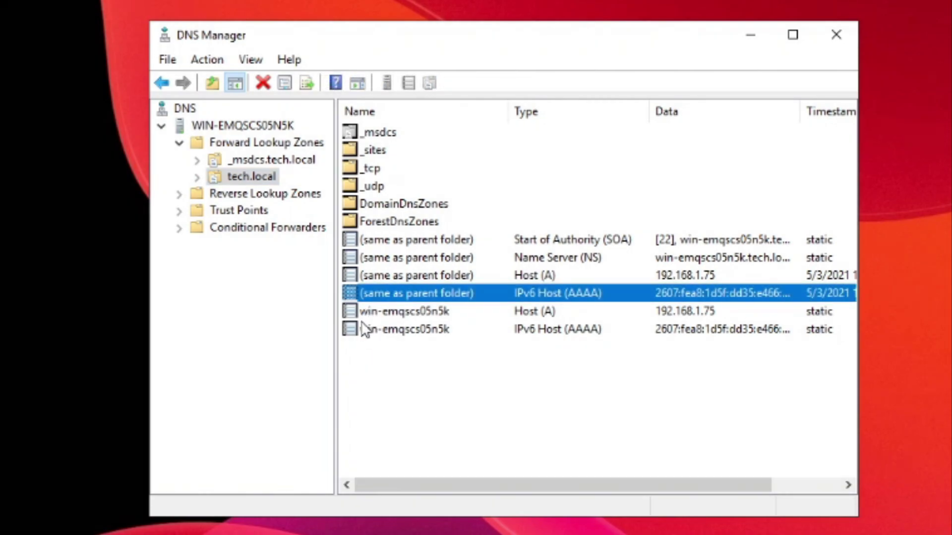
left_click(394, 312)
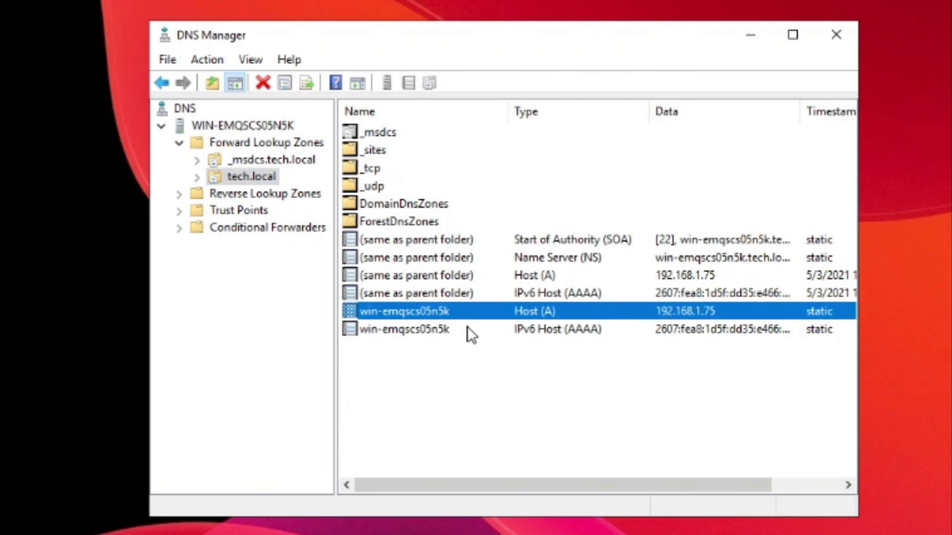